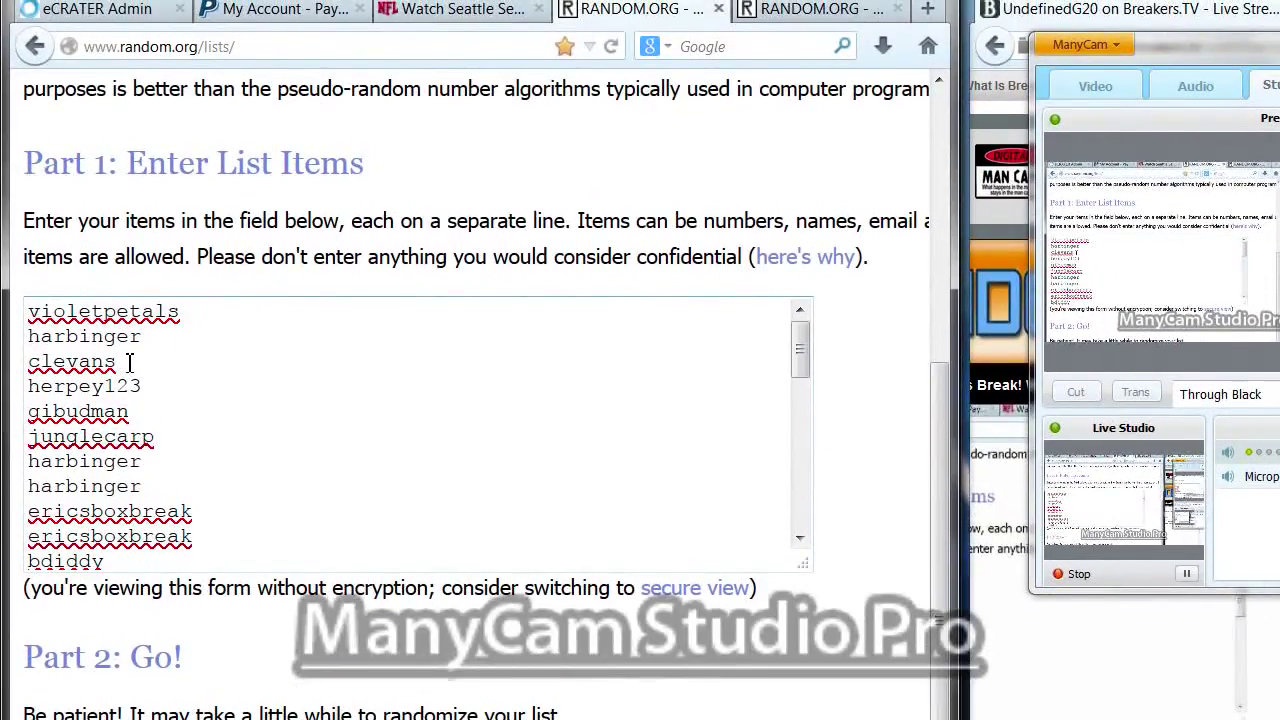
# Scroll down the RANDOM.ORG List Randomizer page below the entered participant names
pyautogui.scroll(-8, 129, 362)
# Randomize the participant list, then reshuffle it twice more with Again!
pyautogui.scroll(-8, 128, 361)
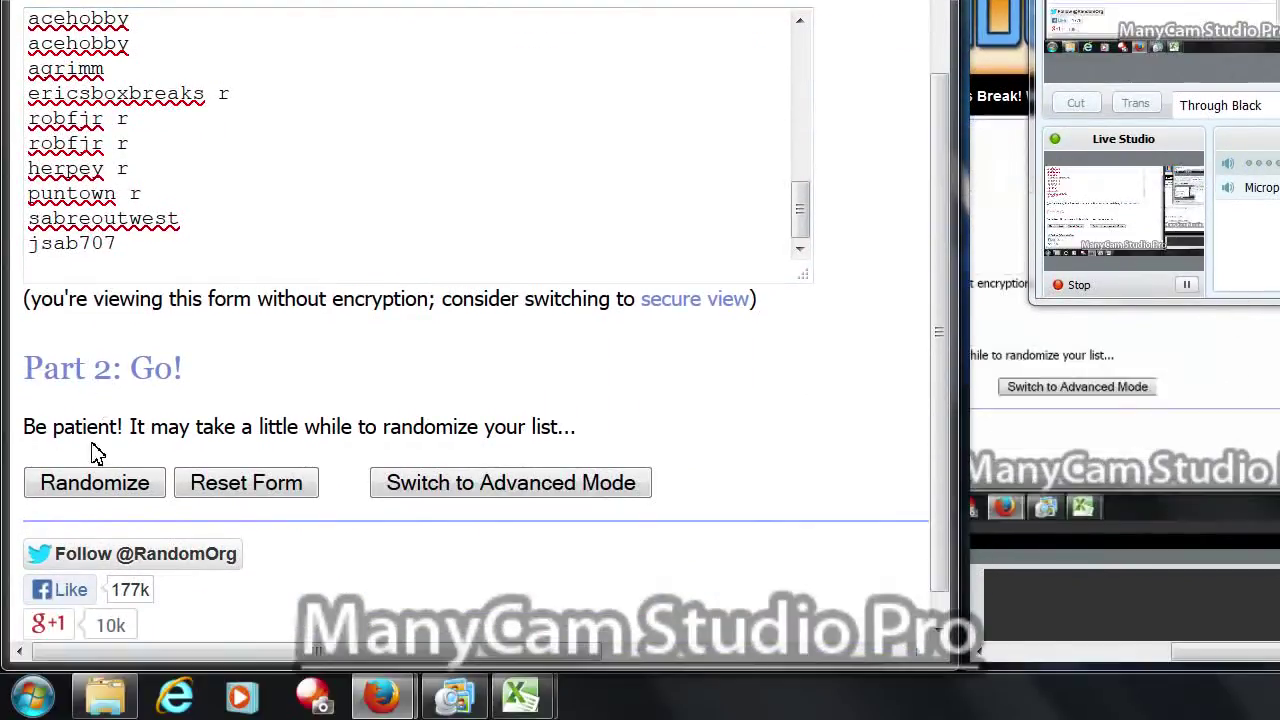
pyautogui.click(90, 484)
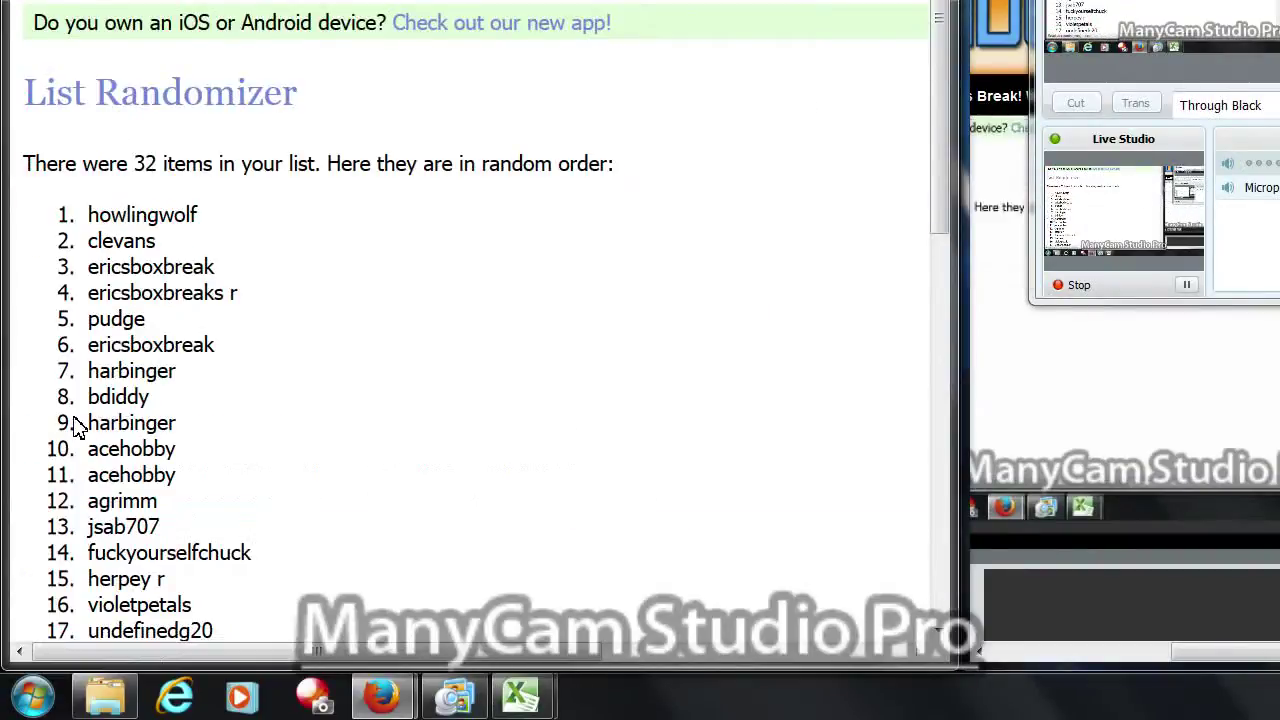
pyautogui.scroll(-10, 80, 428)
pyautogui.click(70, 447)
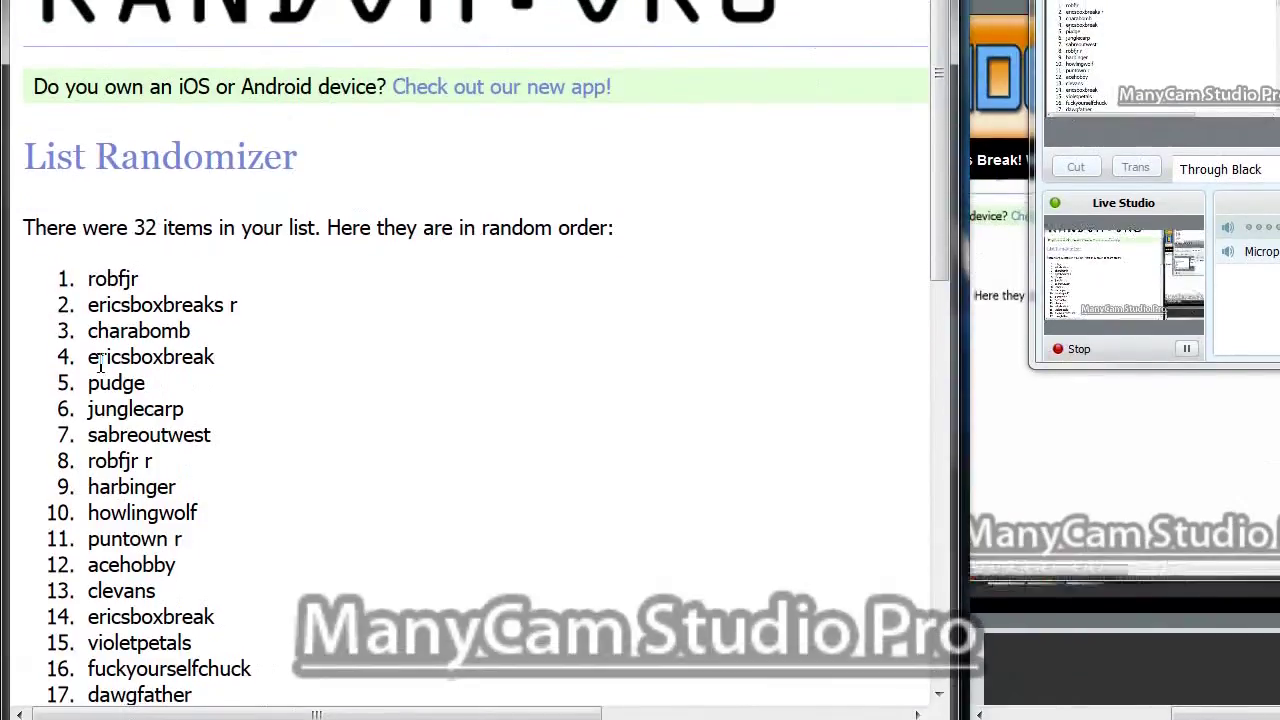
pyautogui.scroll(-10, 97, 381)
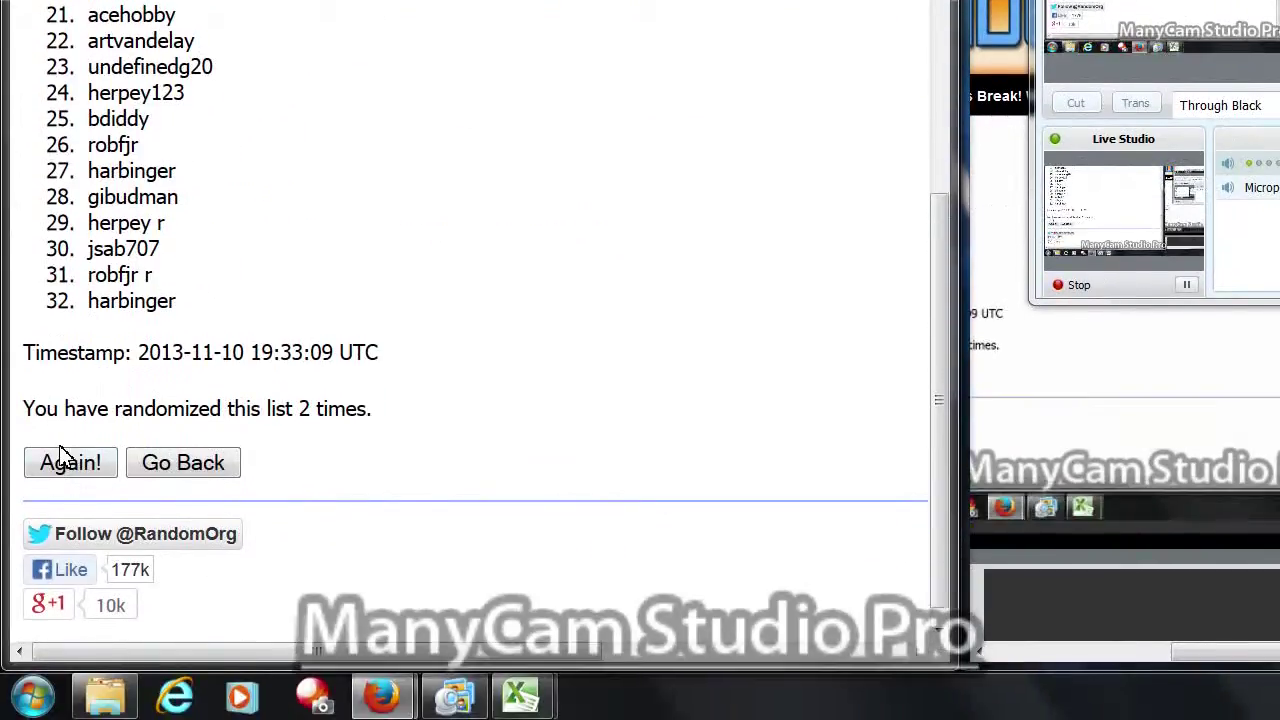
pyautogui.click(60, 458)
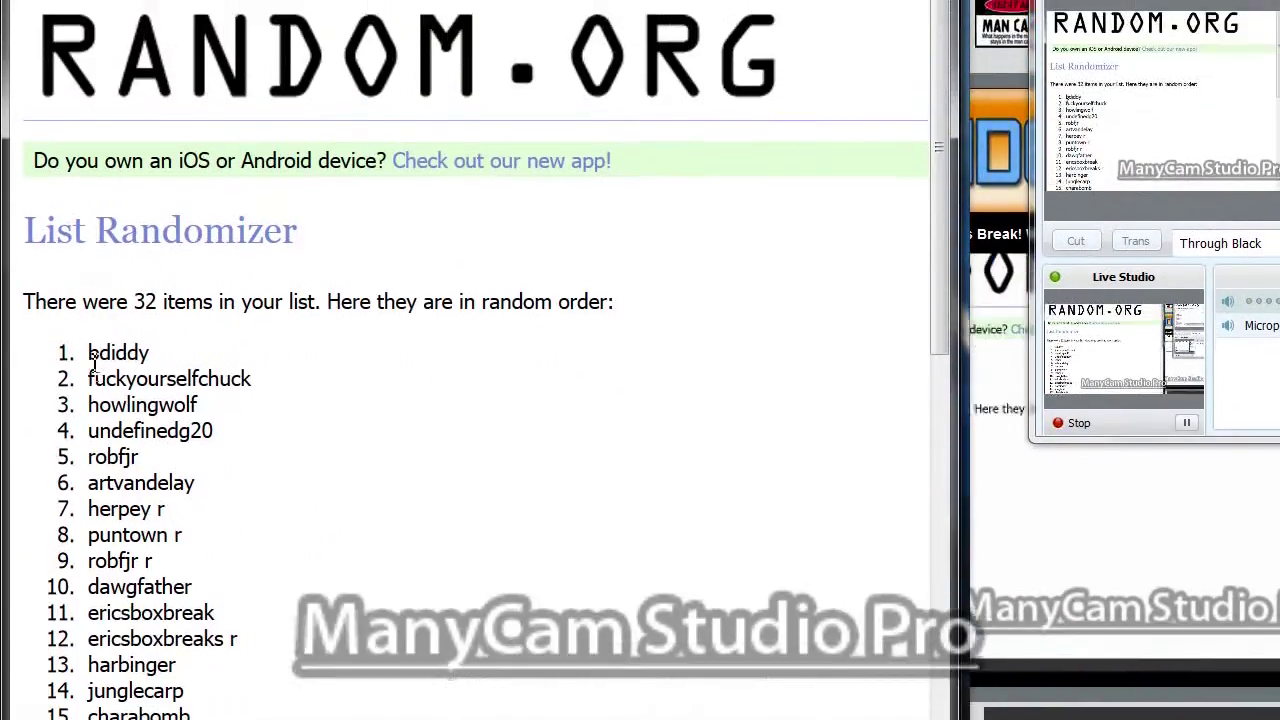
# Select and copy all 32 randomized participant names
pyautogui.moveTo(88, 214); pyautogui.dragTo(150, 607)
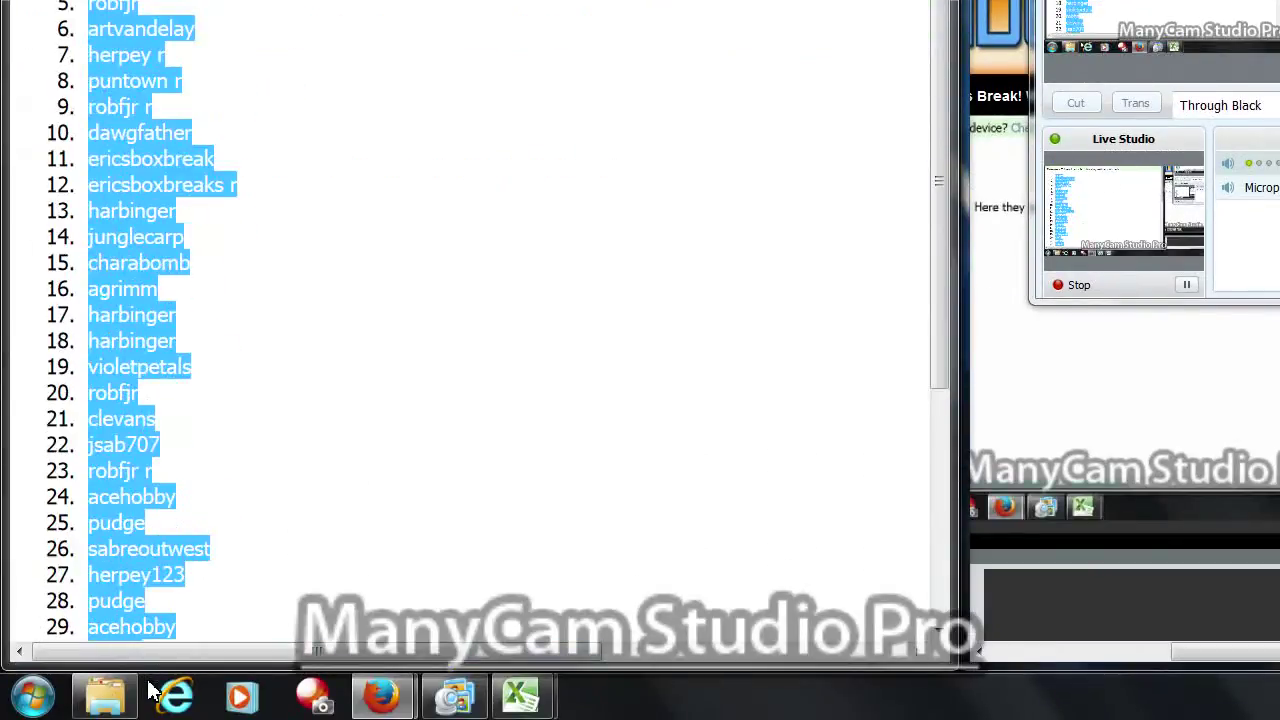
pyautogui.moveTo(150, 607); pyautogui.dragTo(170, 458)
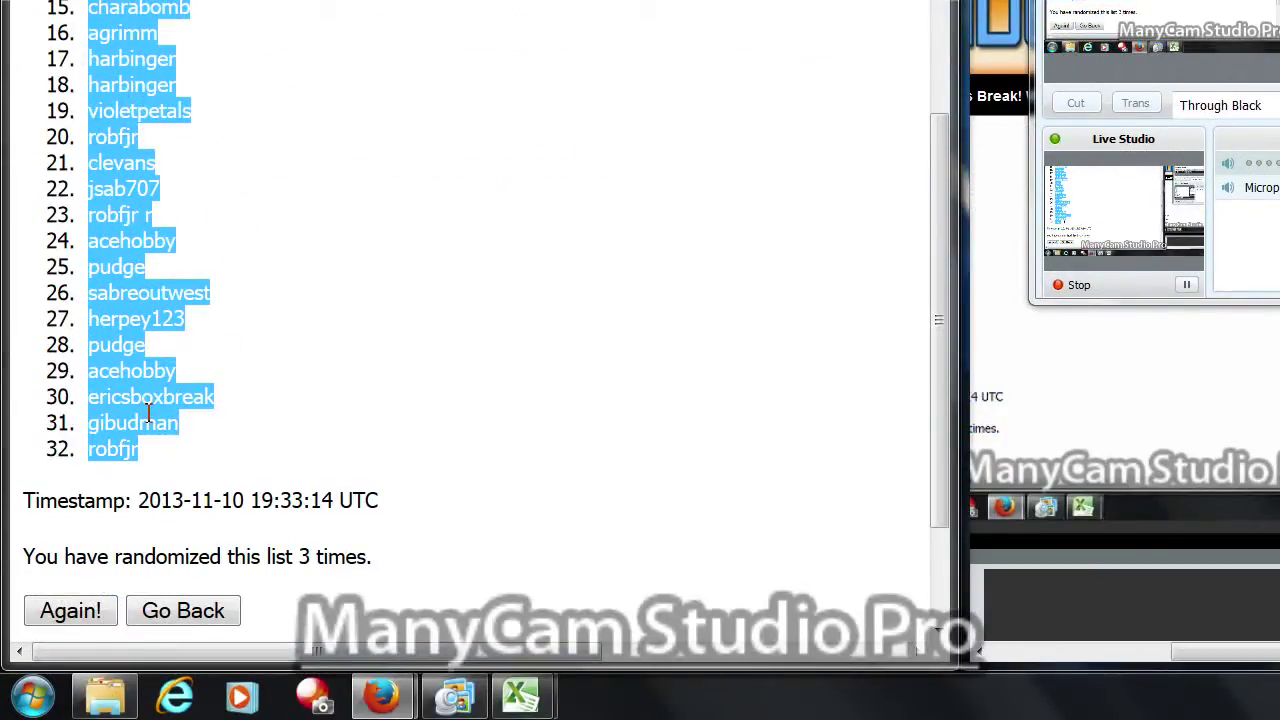
pyautogui.rightClick(148, 413)
pyautogui.click(200, 429)
# Paste the shuffled names into column A of the RESULT sheet, accepting the size-mismatch warning
pyautogui.moveTo(520, 695)
pyautogui.click(380, 605)
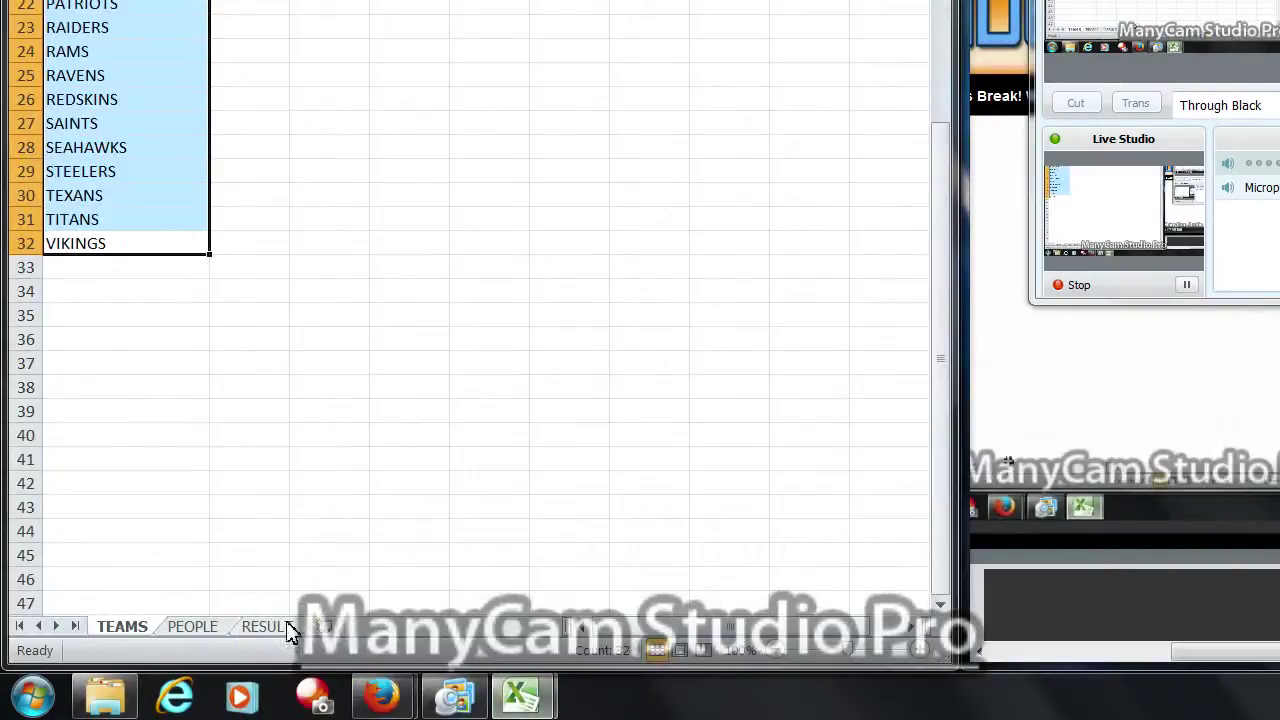
pyautogui.click(287, 626)
pyautogui.rightClick(80, 219)
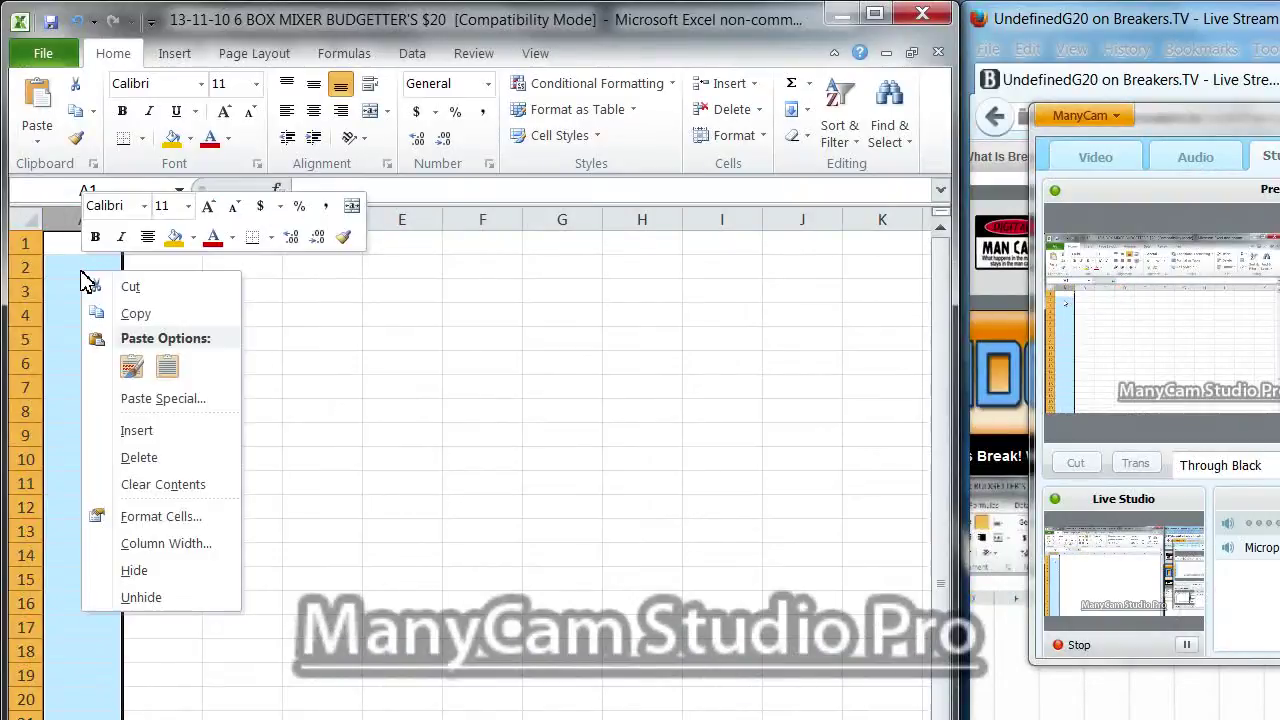
pyautogui.click(131, 367)
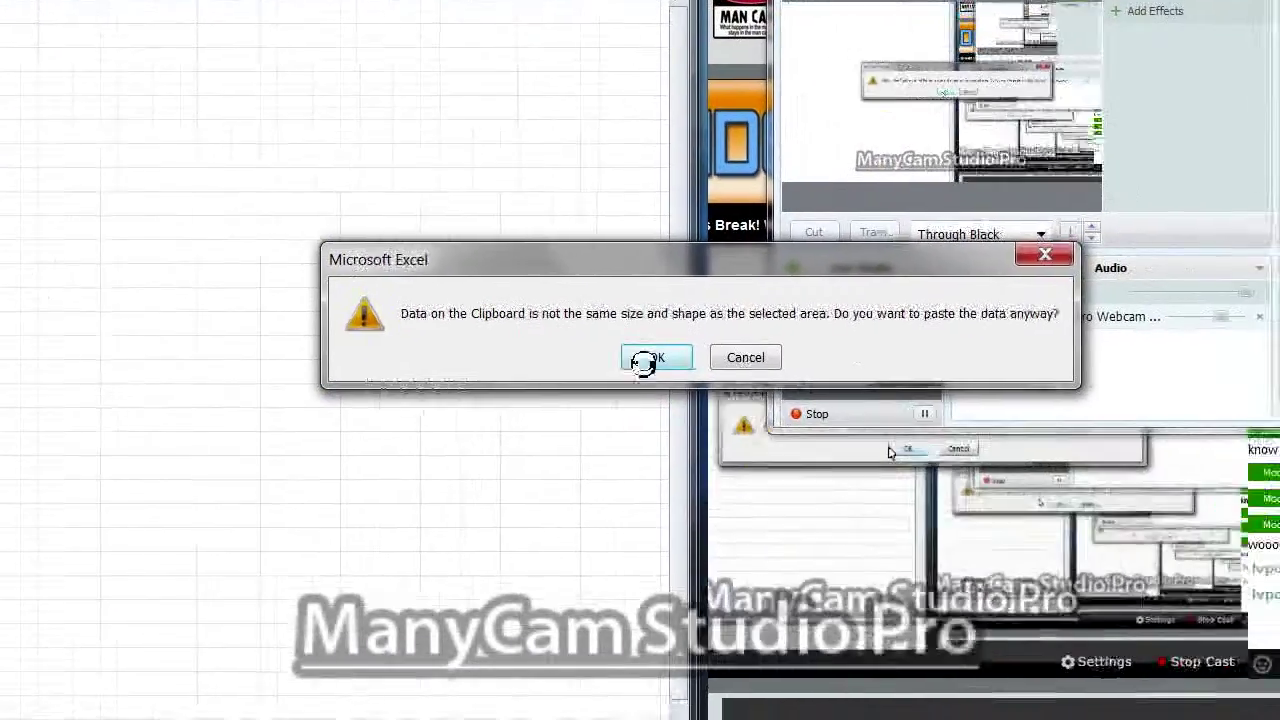
pyautogui.click(909, 401)
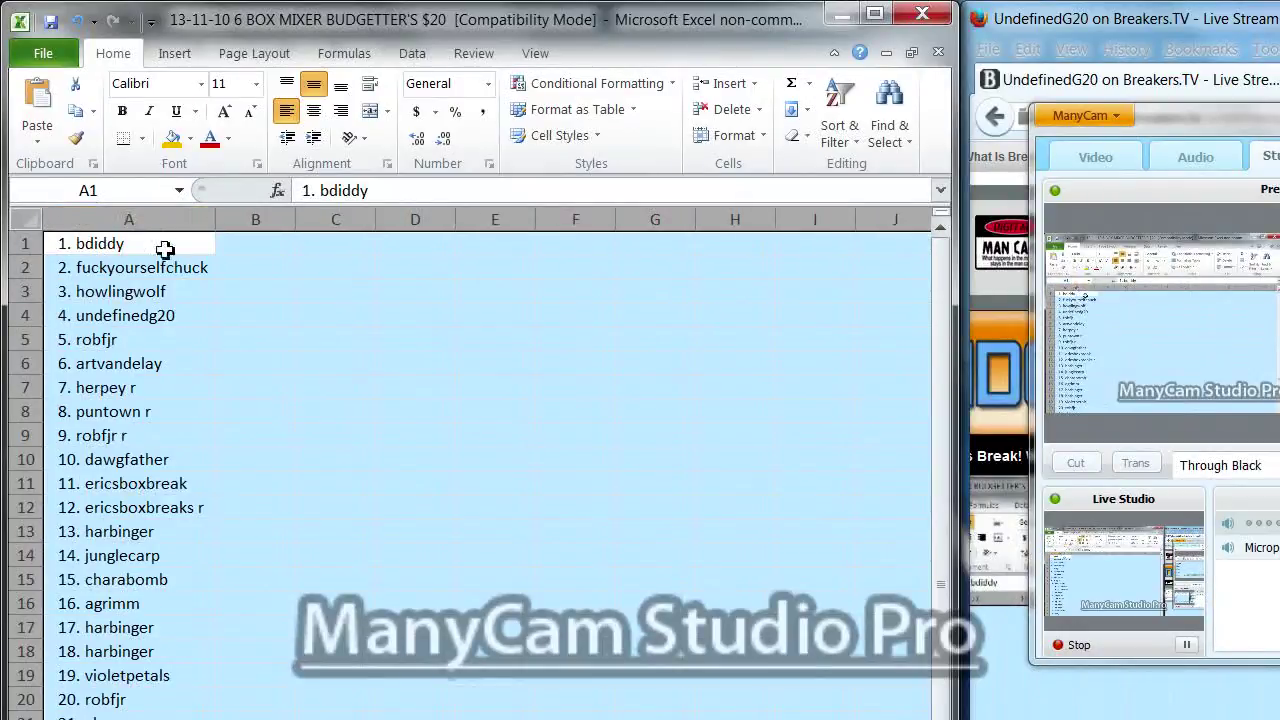
pyautogui.click(400, 361)
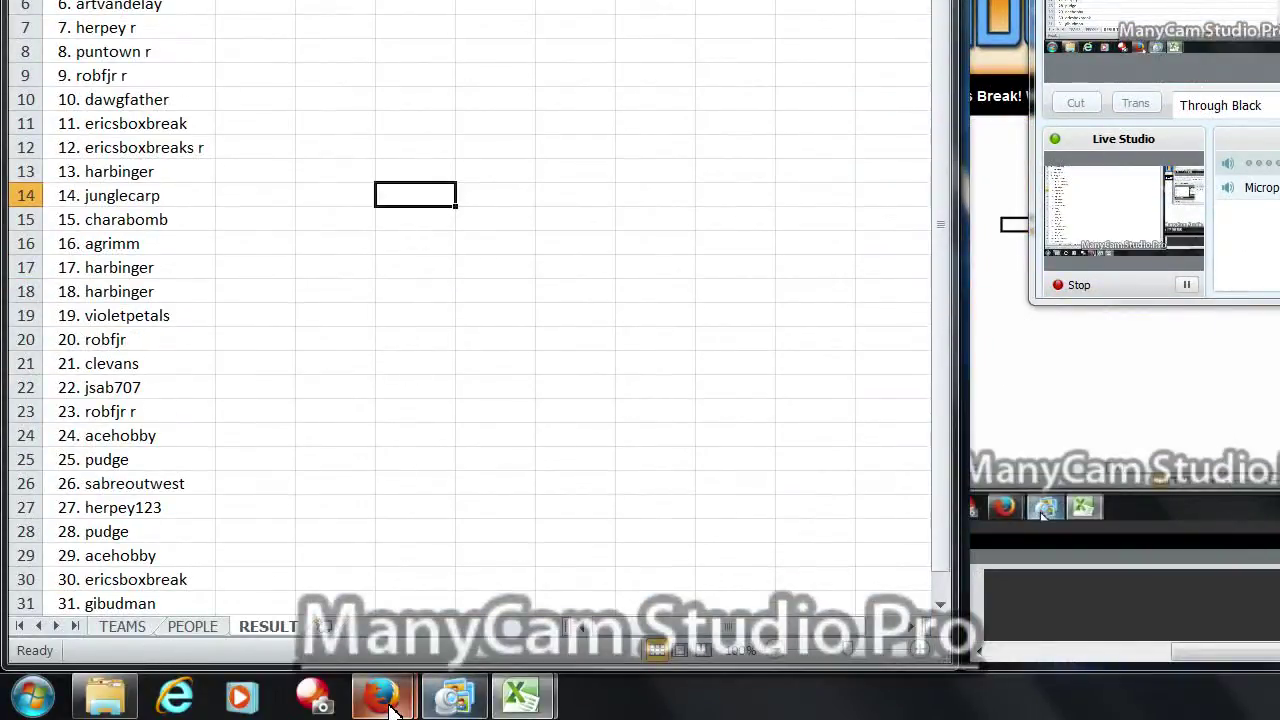
pyautogui.moveTo(379, 697)
pyautogui.click(477, 586)
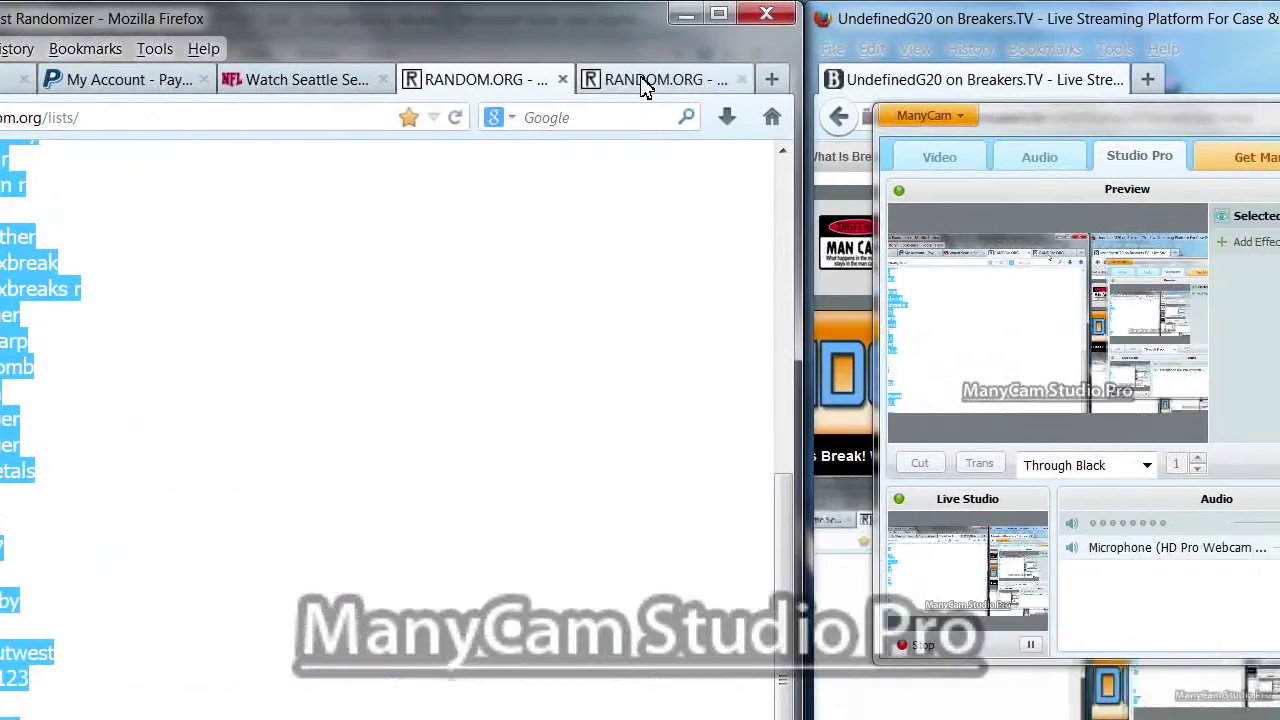
# On the NFL team List Randomizer page, shuffle the 32 teams three times
pyautogui.click(643, 88)
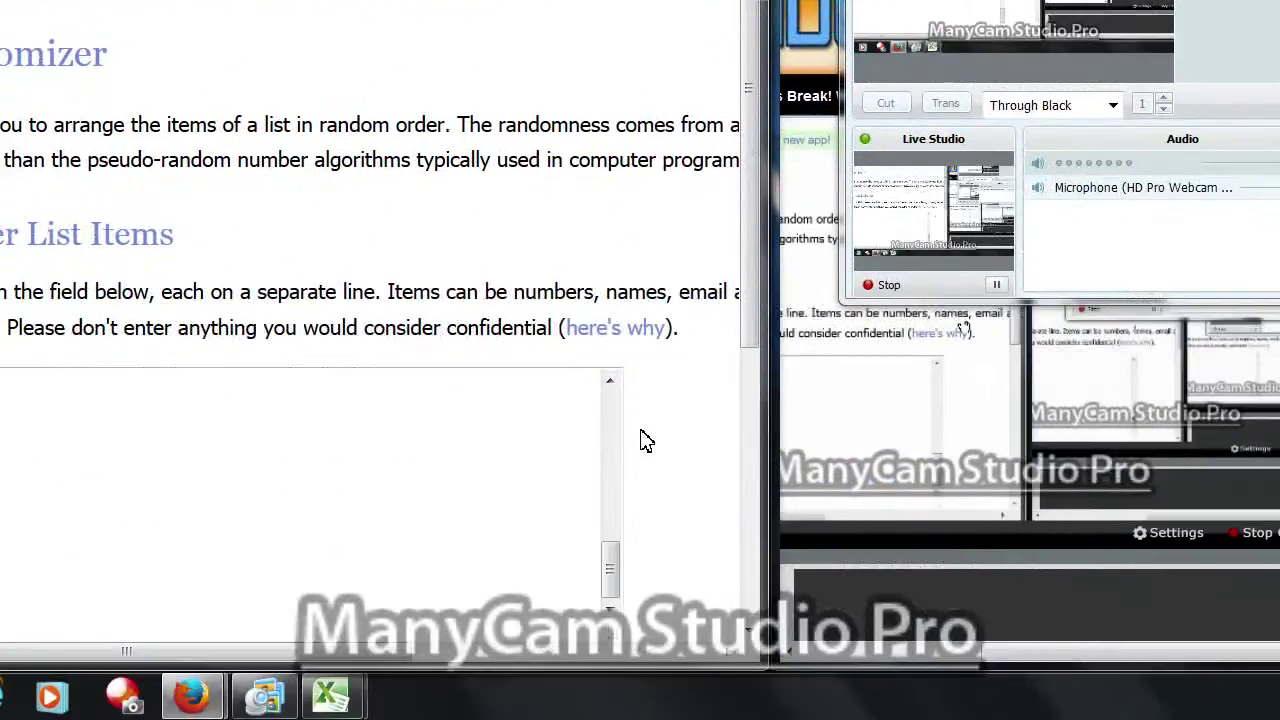
pyautogui.scroll(-4, 645, 440)
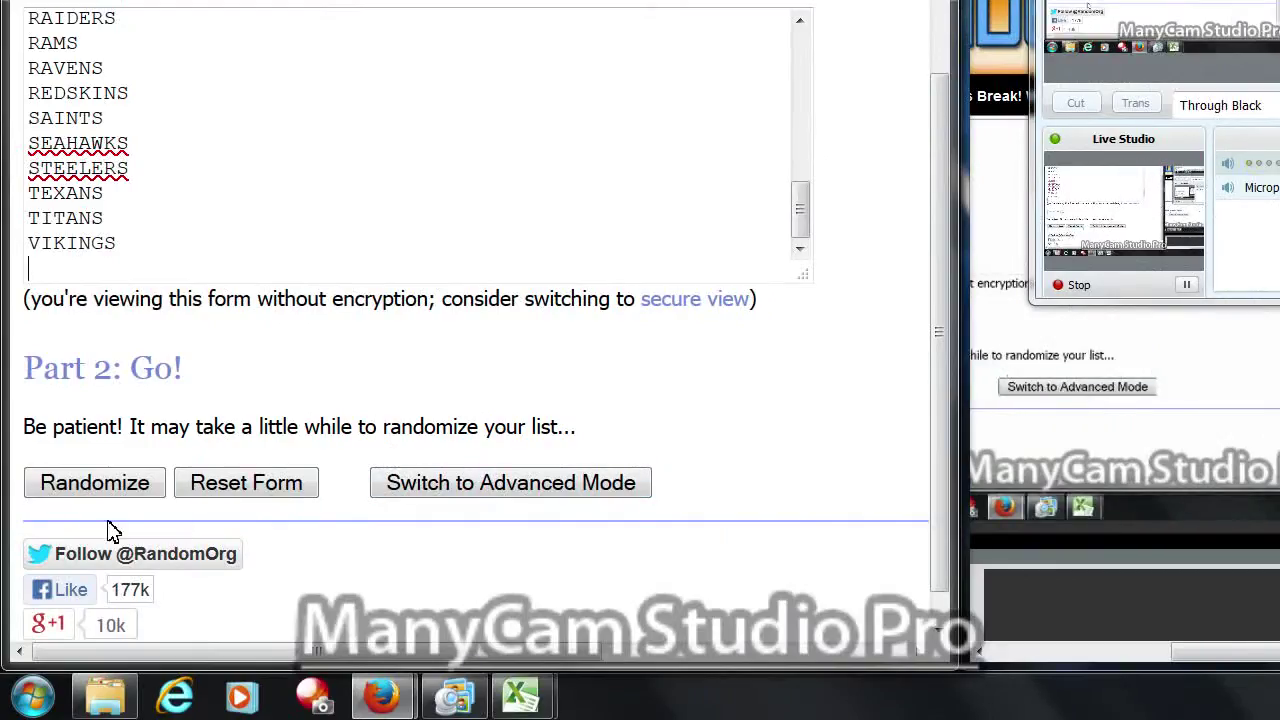
pyautogui.click(50, 490)
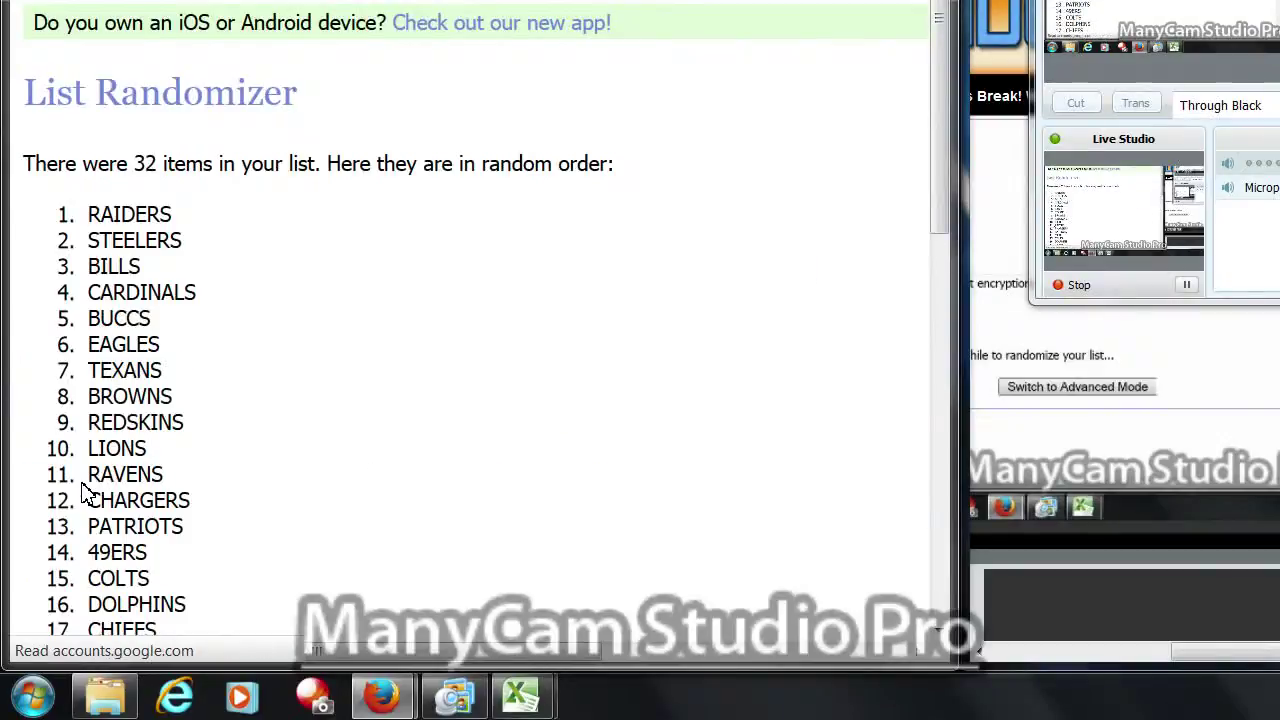
pyautogui.scroll(-5, 84, 492)
pyautogui.click(72, 450)
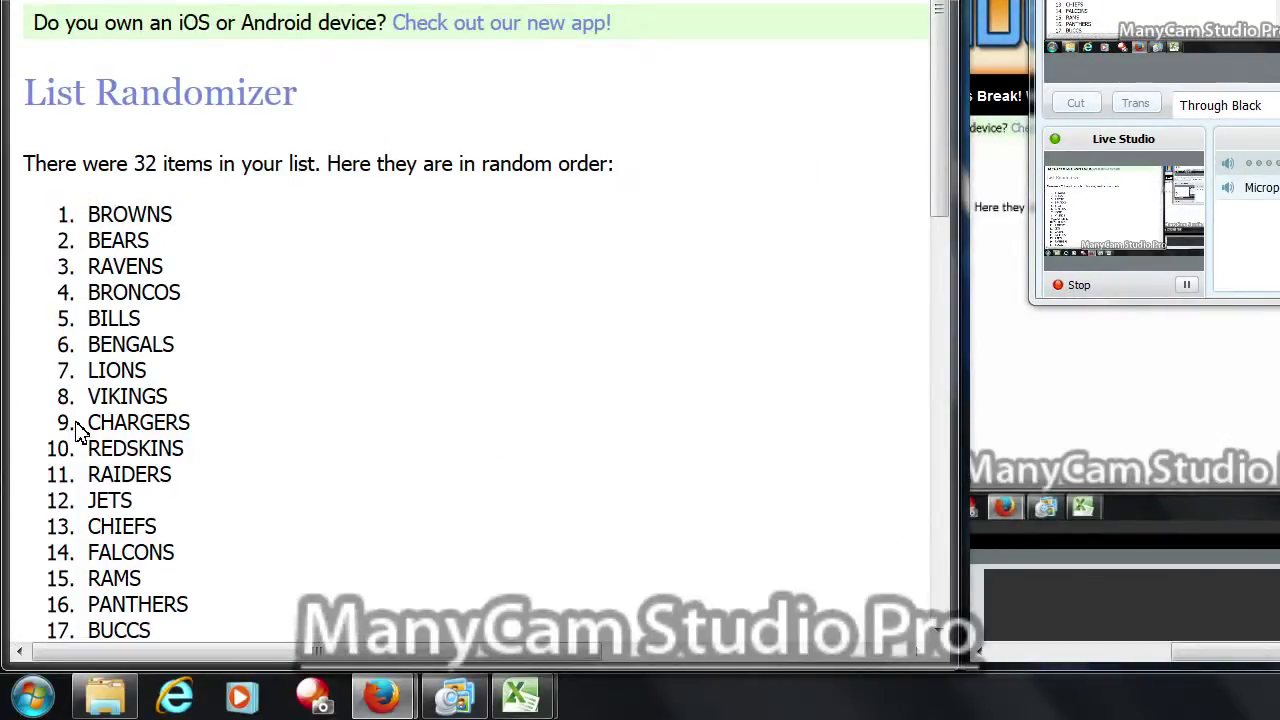
pyautogui.scroll(-10, 80, 368)
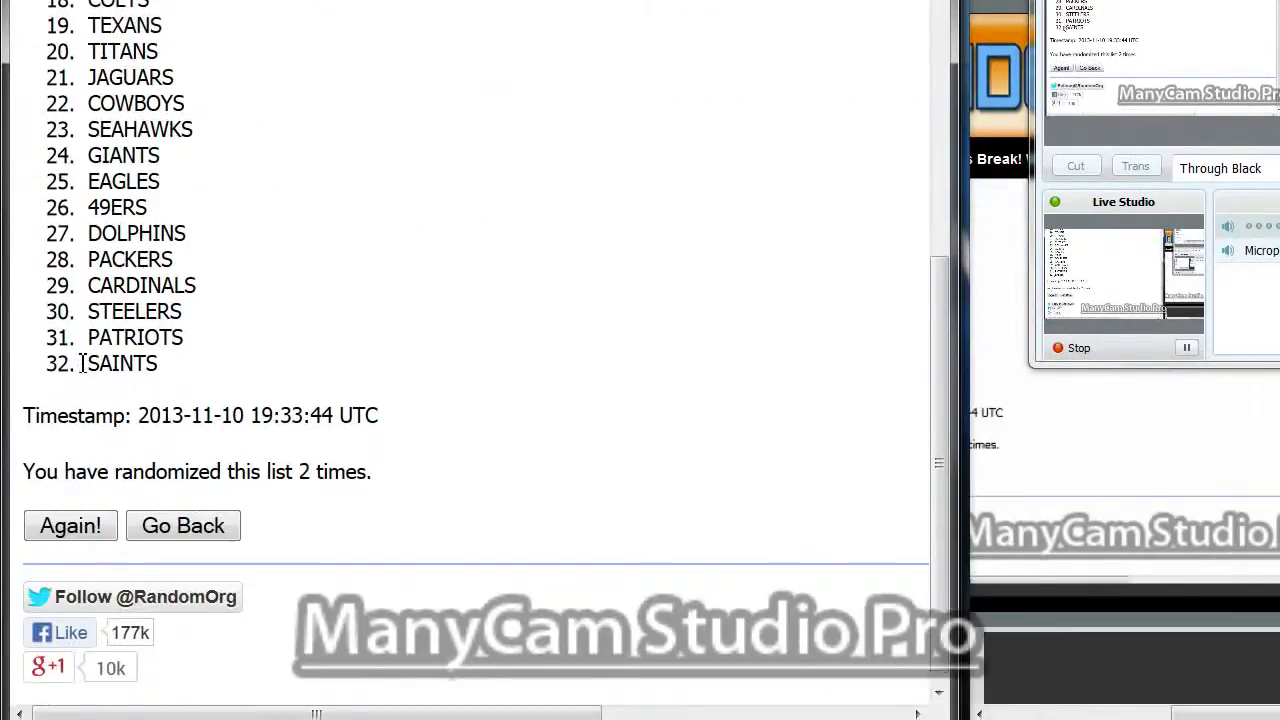
pyautogui.scroll(-1, 80, 430)
pyautogui.click(62, 468)
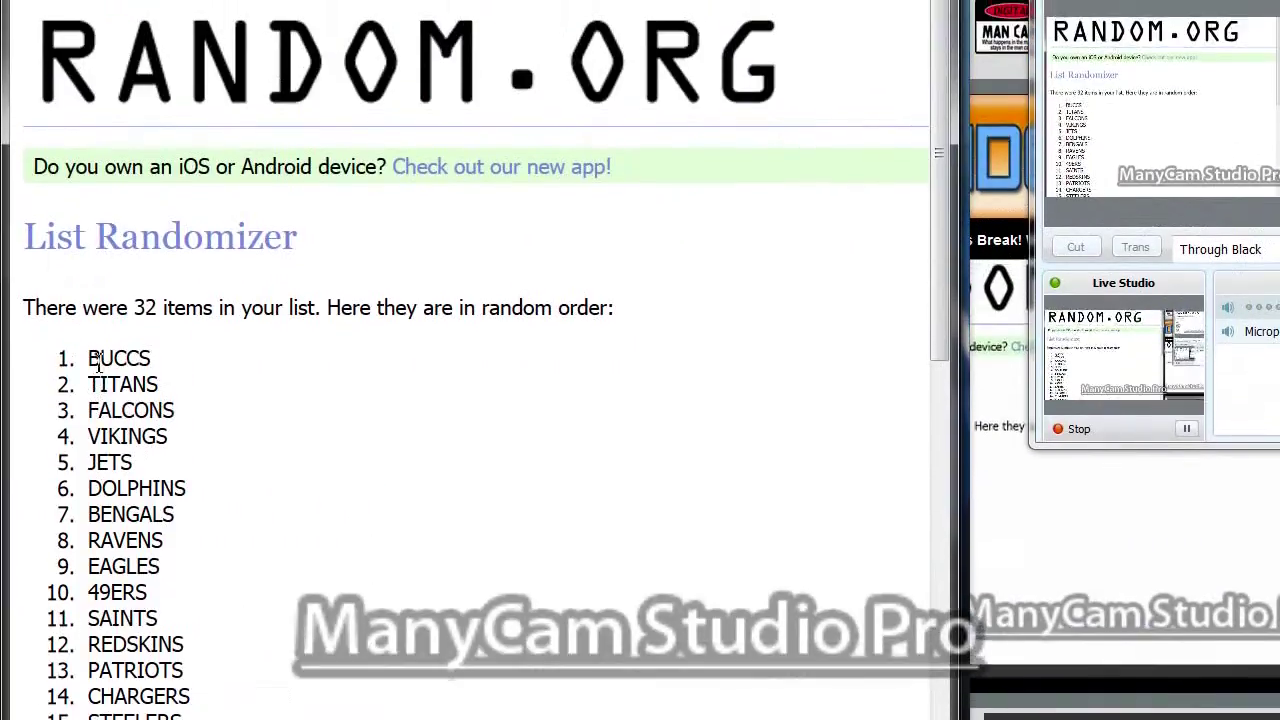
# Select and copy the whole randomized list of 32 teams, BUCCS through COLTS
pyautogui.moveTo(88, 329)
pyautogui.mouseDown()
pyautogui.moveTo(205, 672)
pyautogui.moveTo(172, 647)
pyautogui.mouseUp()
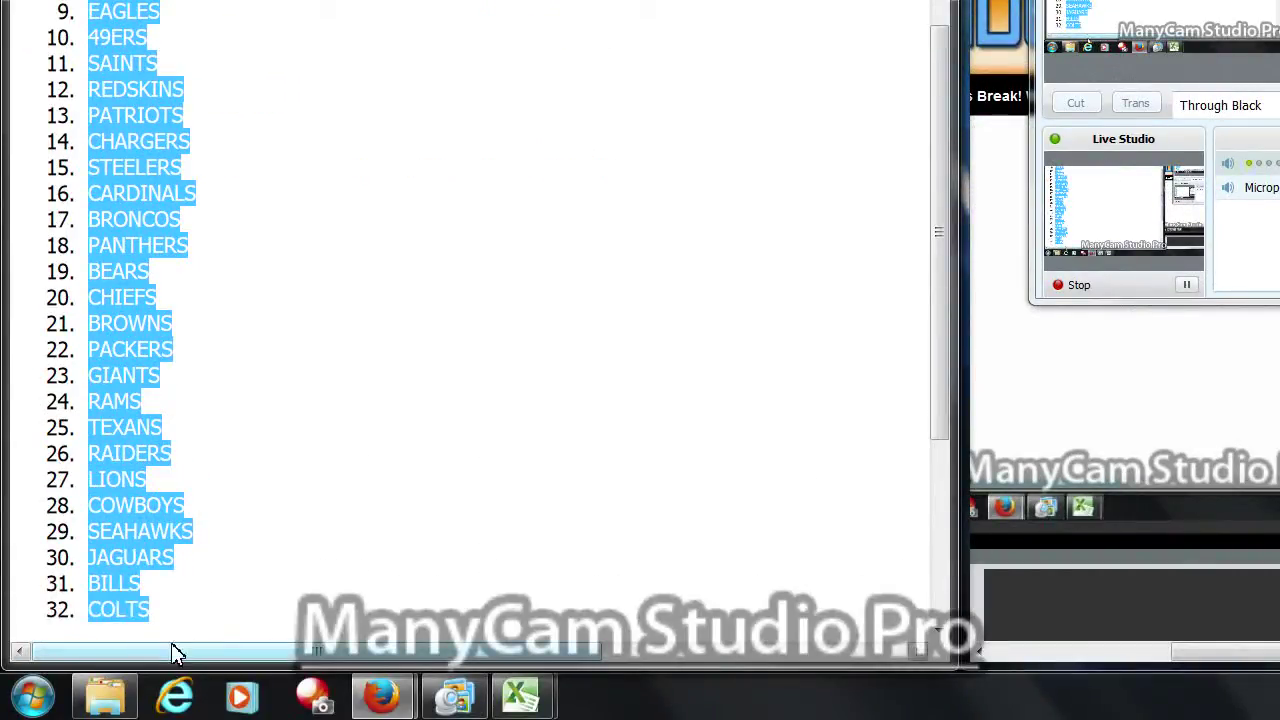
pyautogui.scroll(-5, 183, 590)
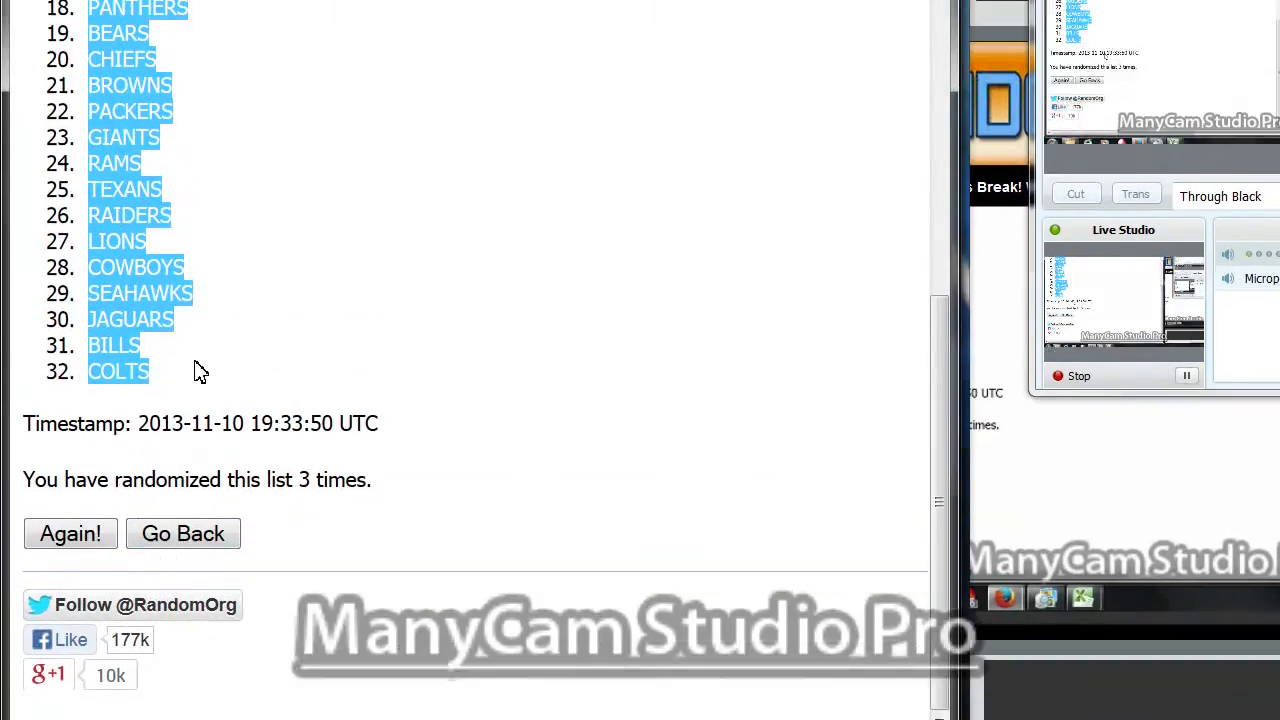
pyautogui.rightClick(157, 220)
pyautogui.click(180, 244)
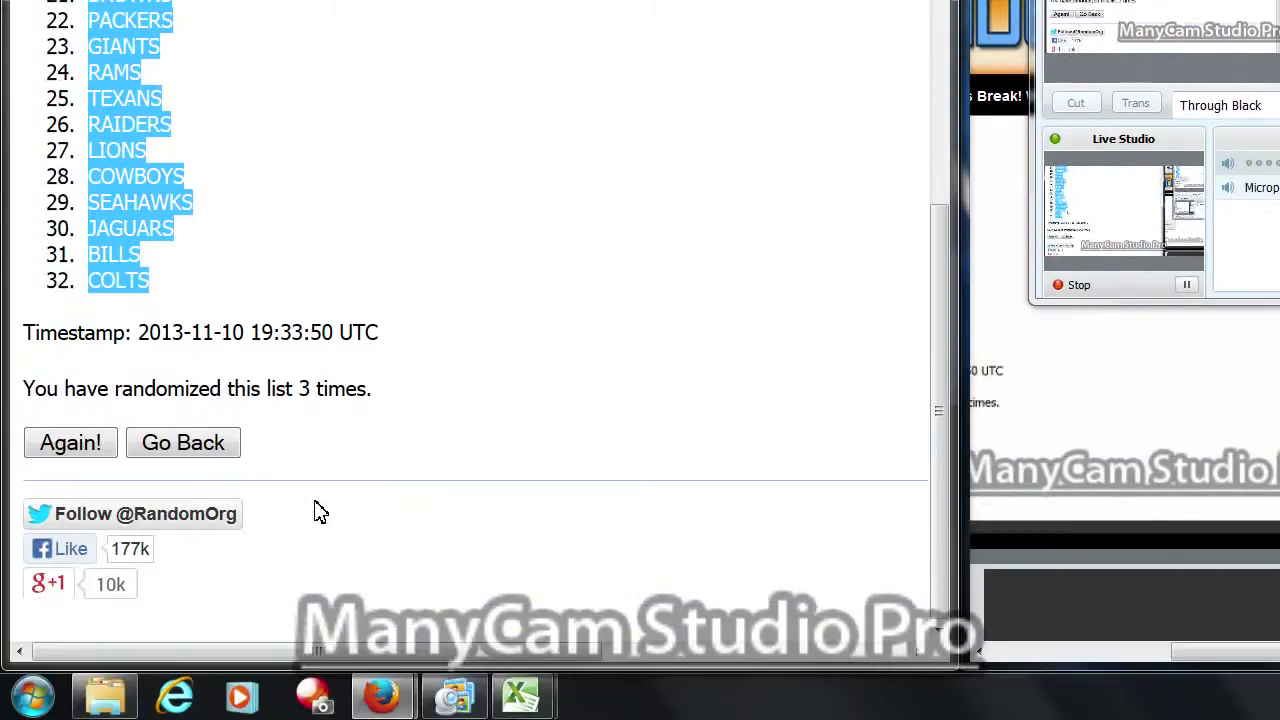
# Paste the randomized teams into column B beside the names, keeping source formatting
pyautogui.click(520, 697)
pyautogui.click(423, 590)
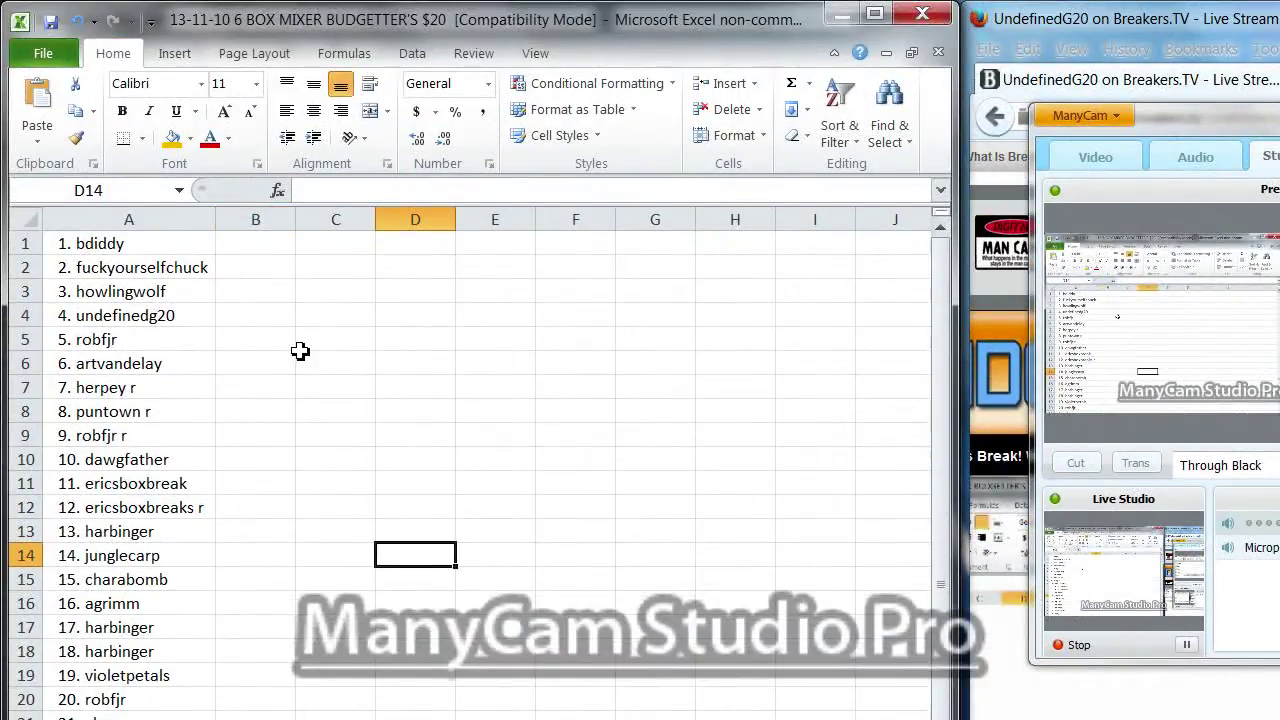
pyautogui.click(258, 219)
pyautogui.rightClick(262, 285)
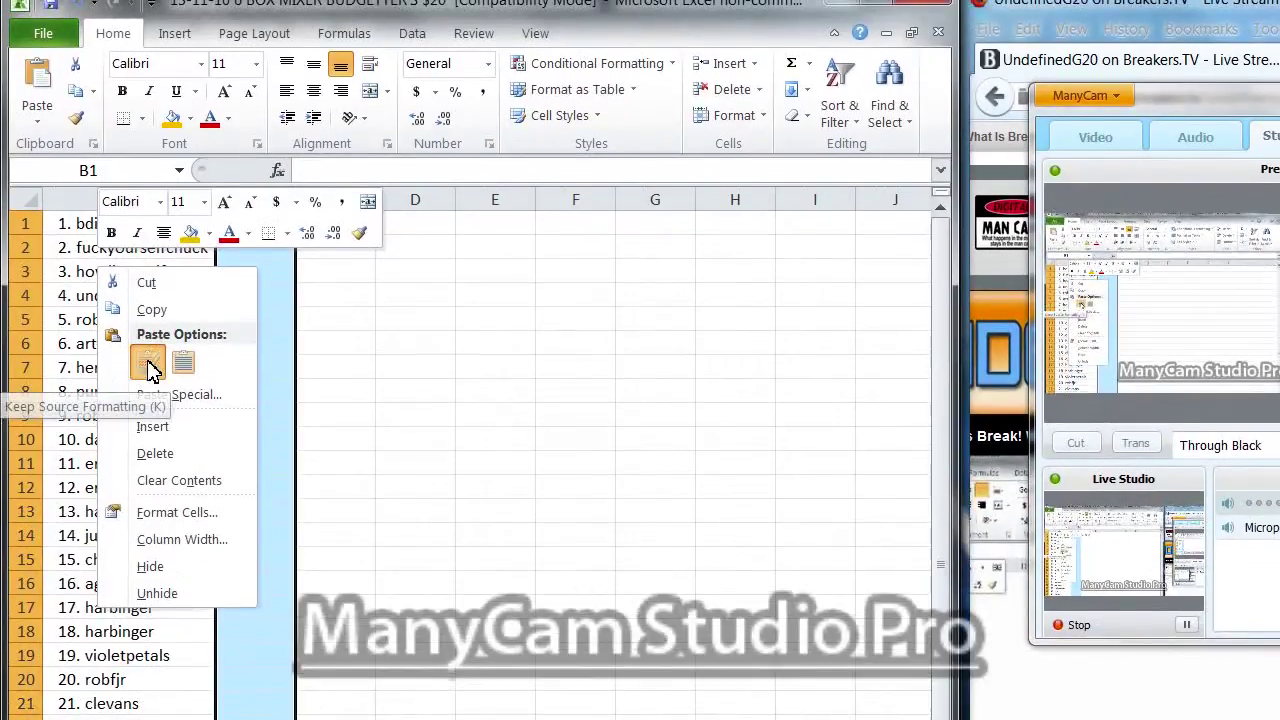
pyautogui.click(148, 362)
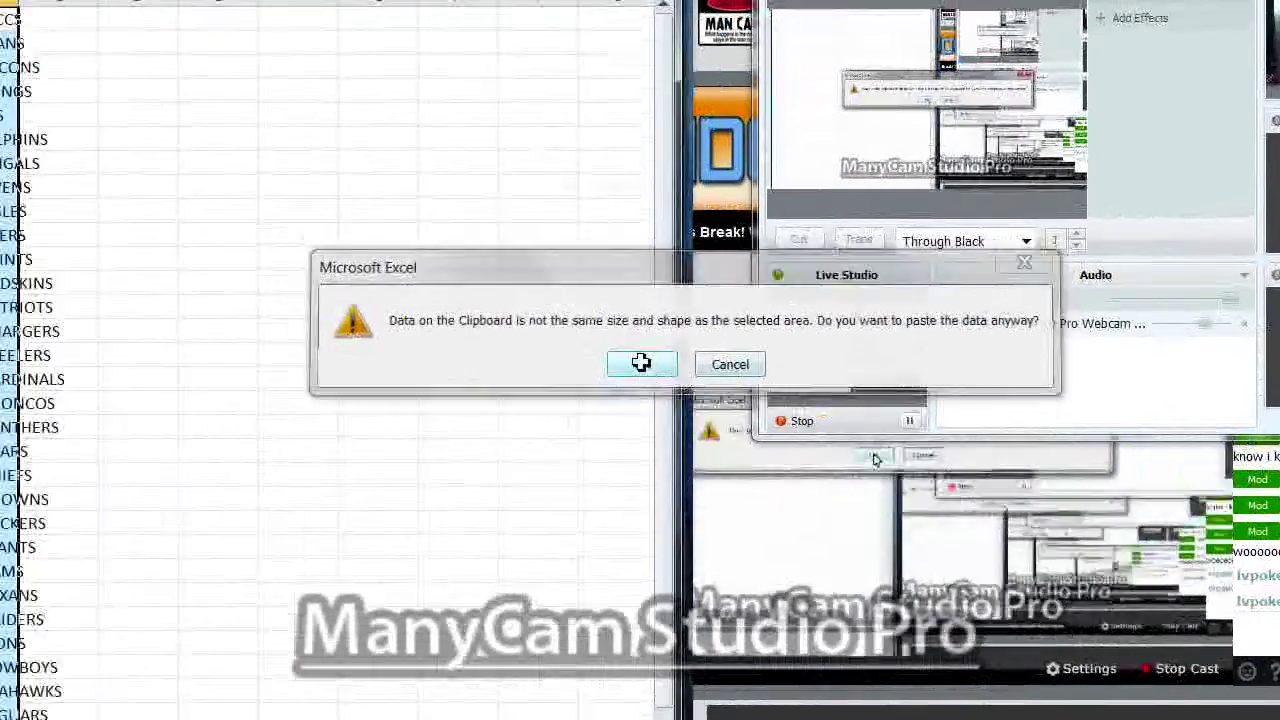
pyautogui.click(641, 363)
# Set the whole sheet to font size 16 and auto-fit columns A and B
pyautogui.click(20, 214)
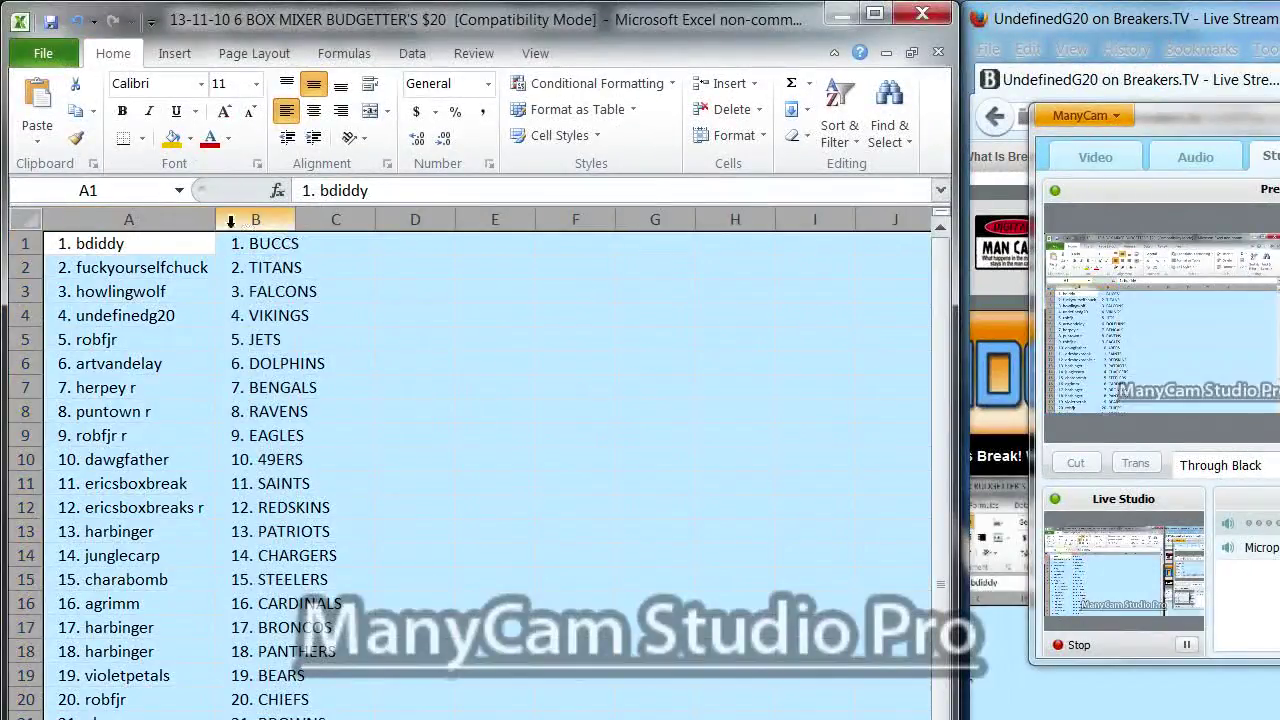
pyautogui.doubleClick(216, 220)
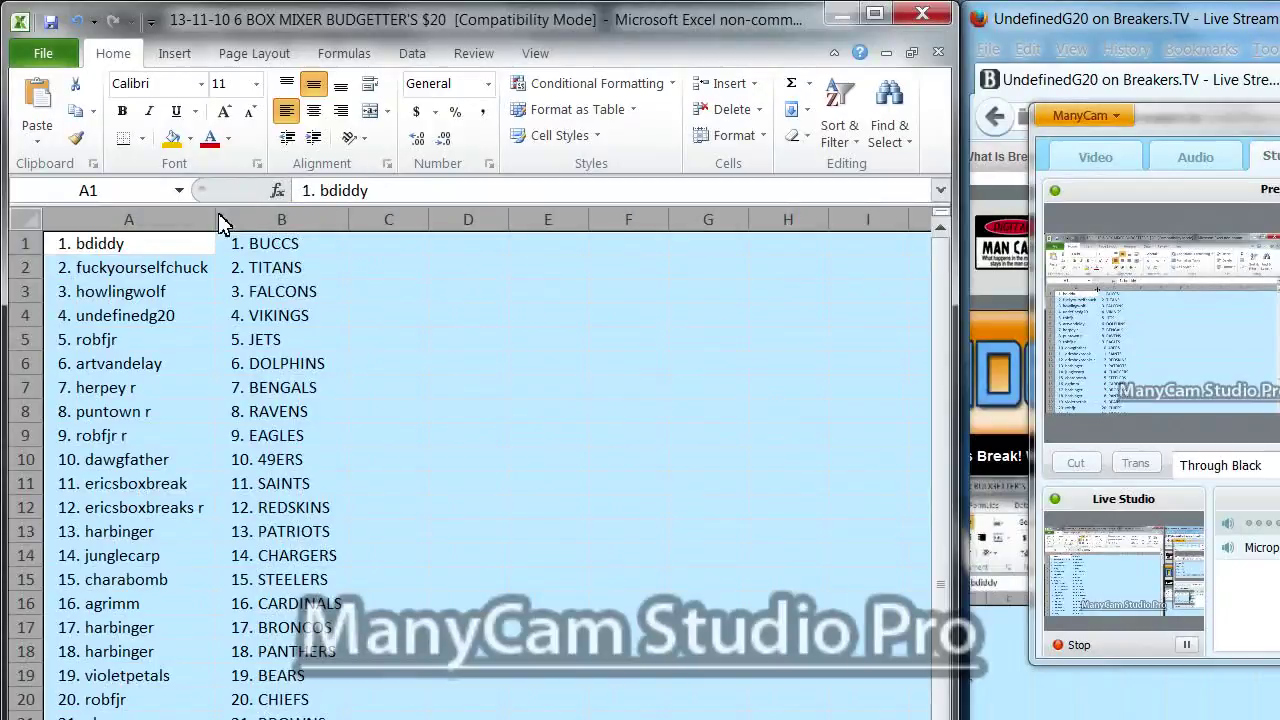
pyautogui.click(256, 83)
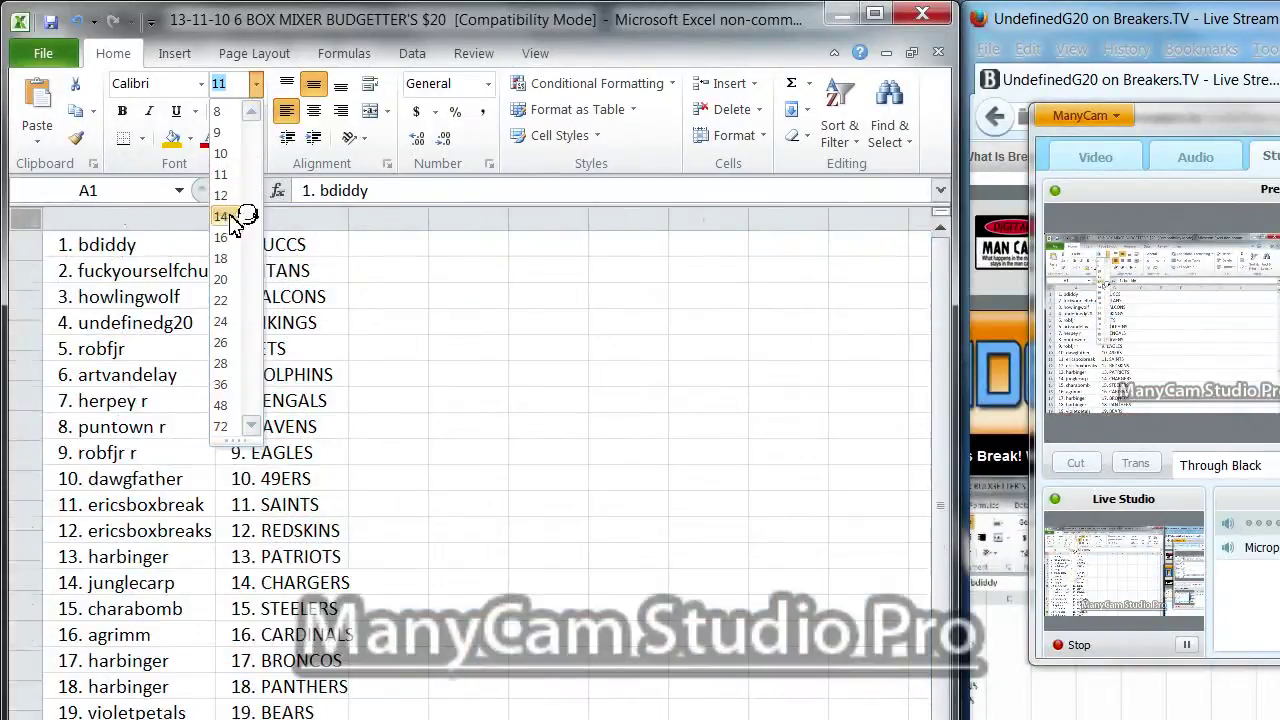
pyautogui.click(224, 240)
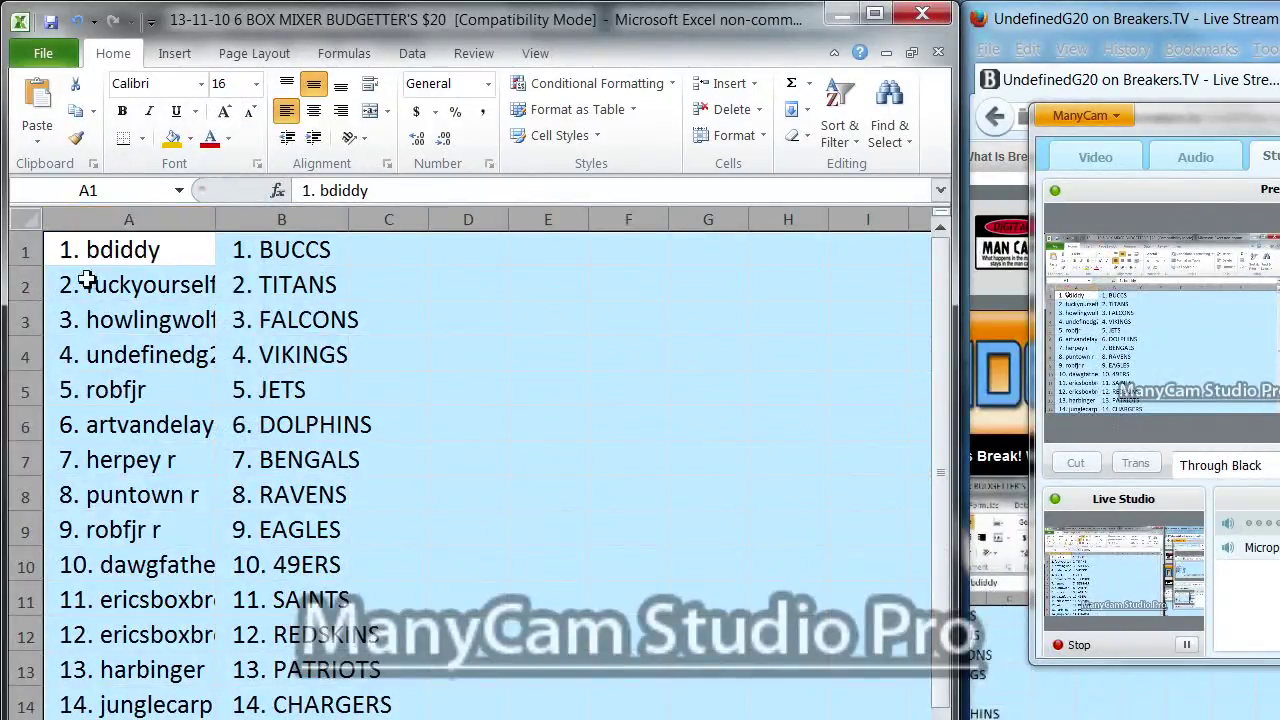
pyautogui.click(27, 219)
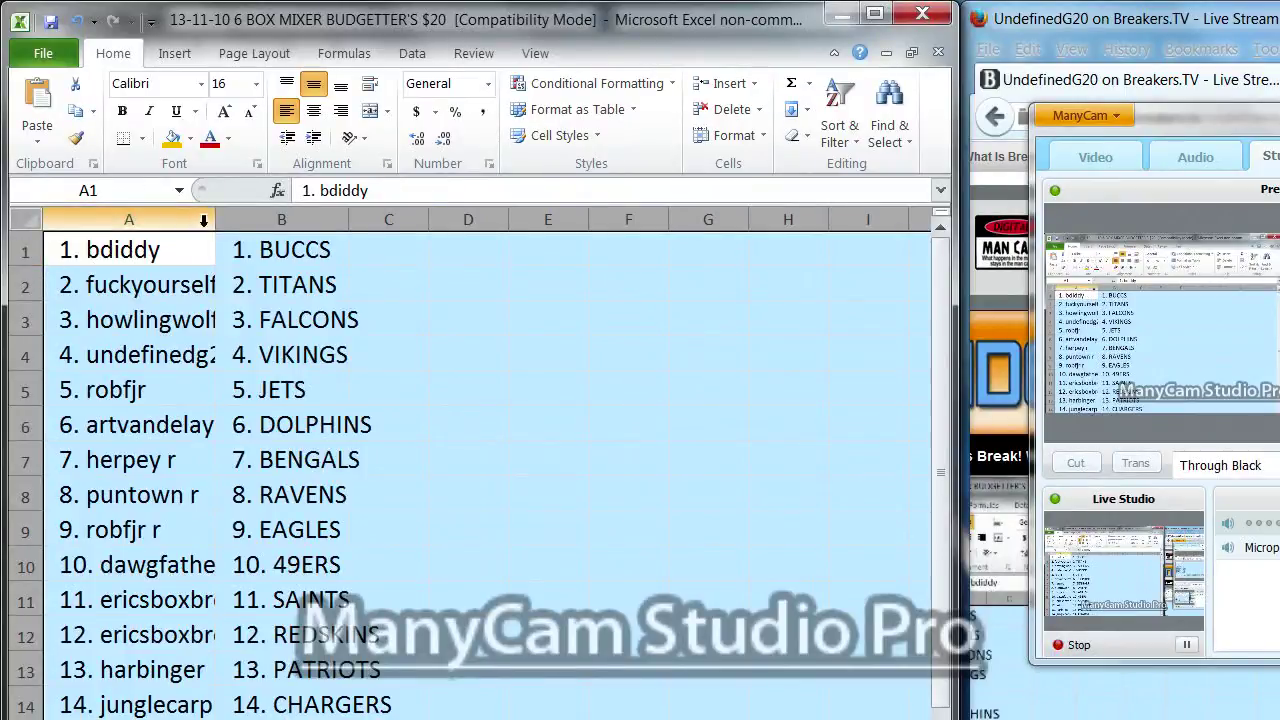
pyautogui.moveTo(216, 220); pyautogui.dragTo(220, 222)
pyautogui.doubleClick(220, 222)
pyautogui.click(601, 457)
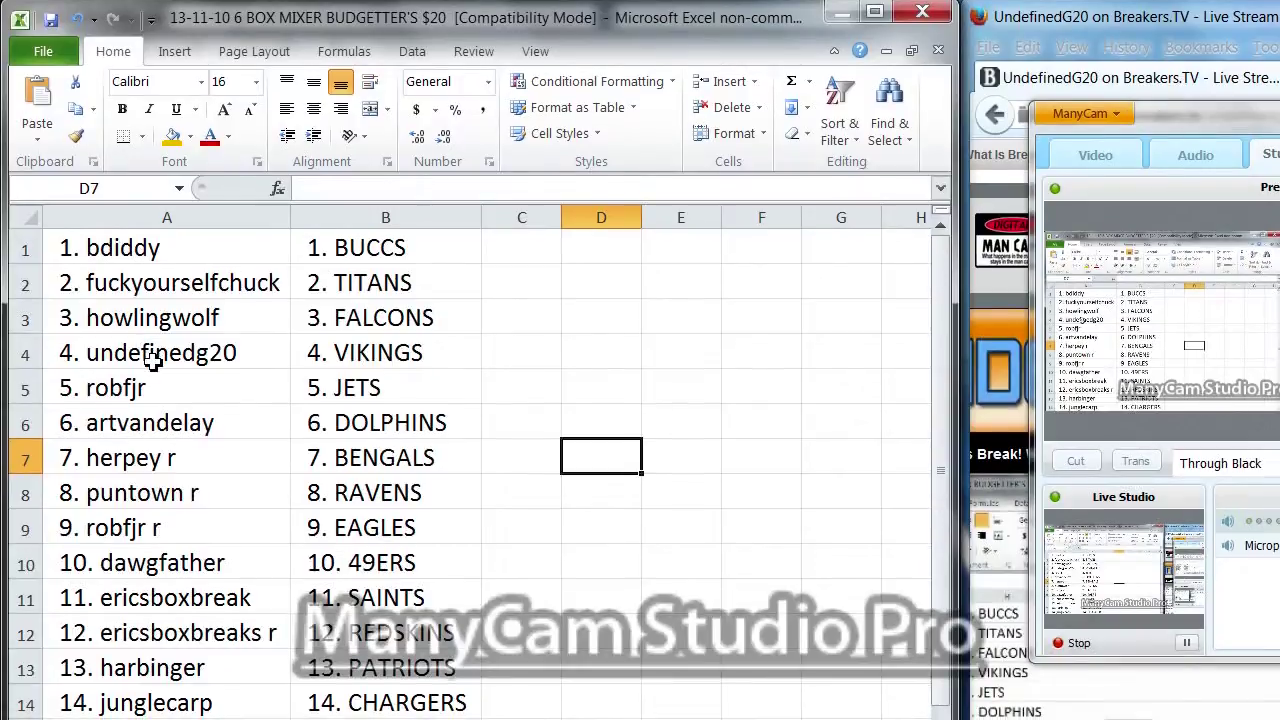
pyautogui.scroll(-1, 148, 350)
pyautogui.scroll(1, 151, 360)
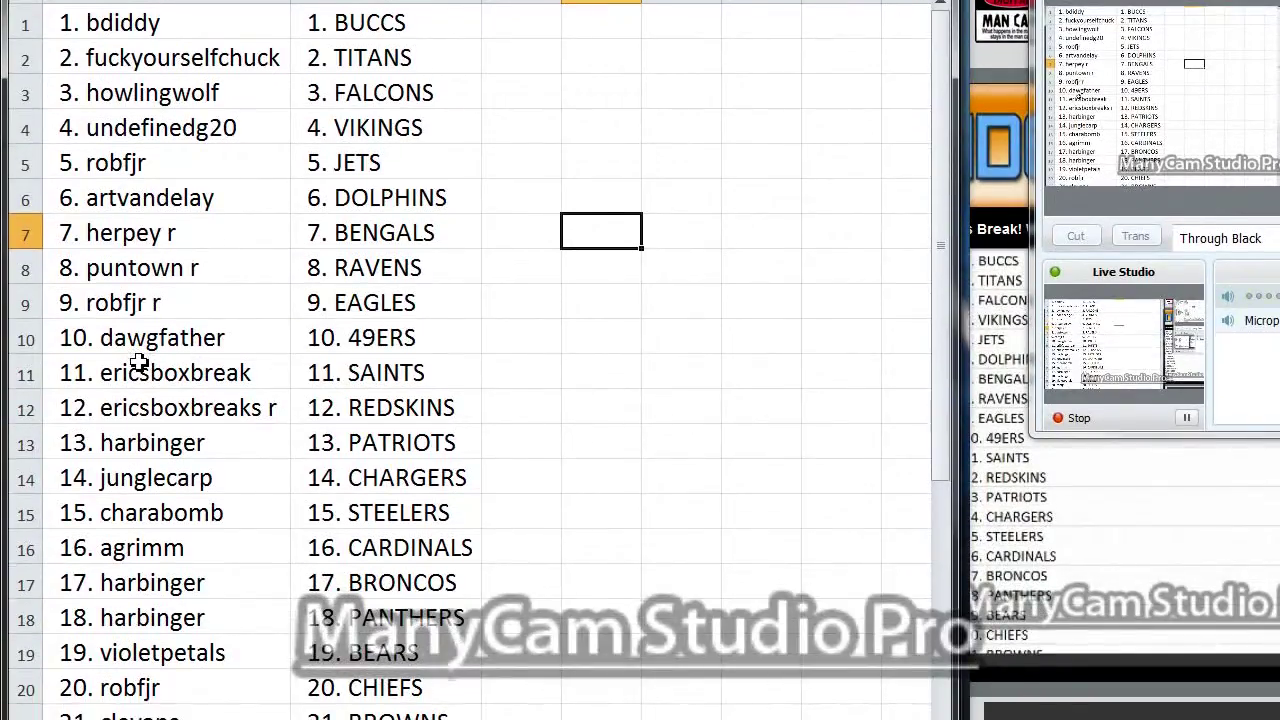
pyautogui.scroll(-1, 138, 362)
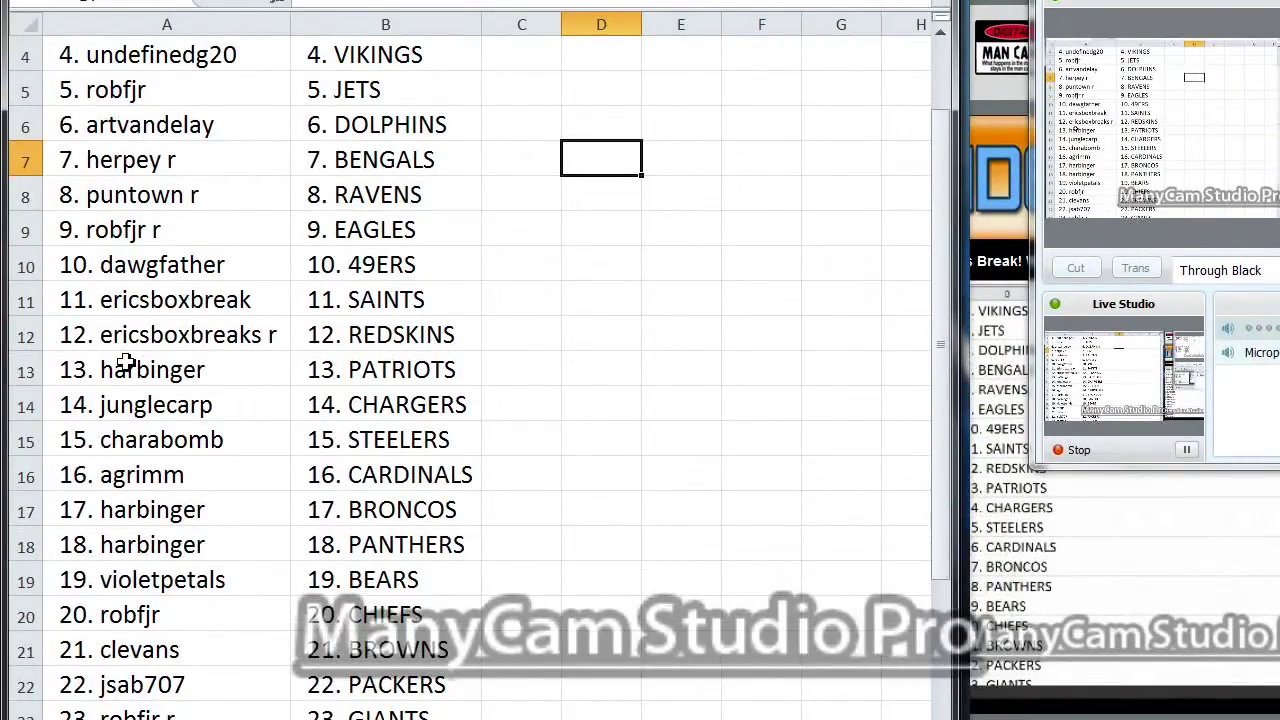
pyautogui.scroll(-1, 122, 363)
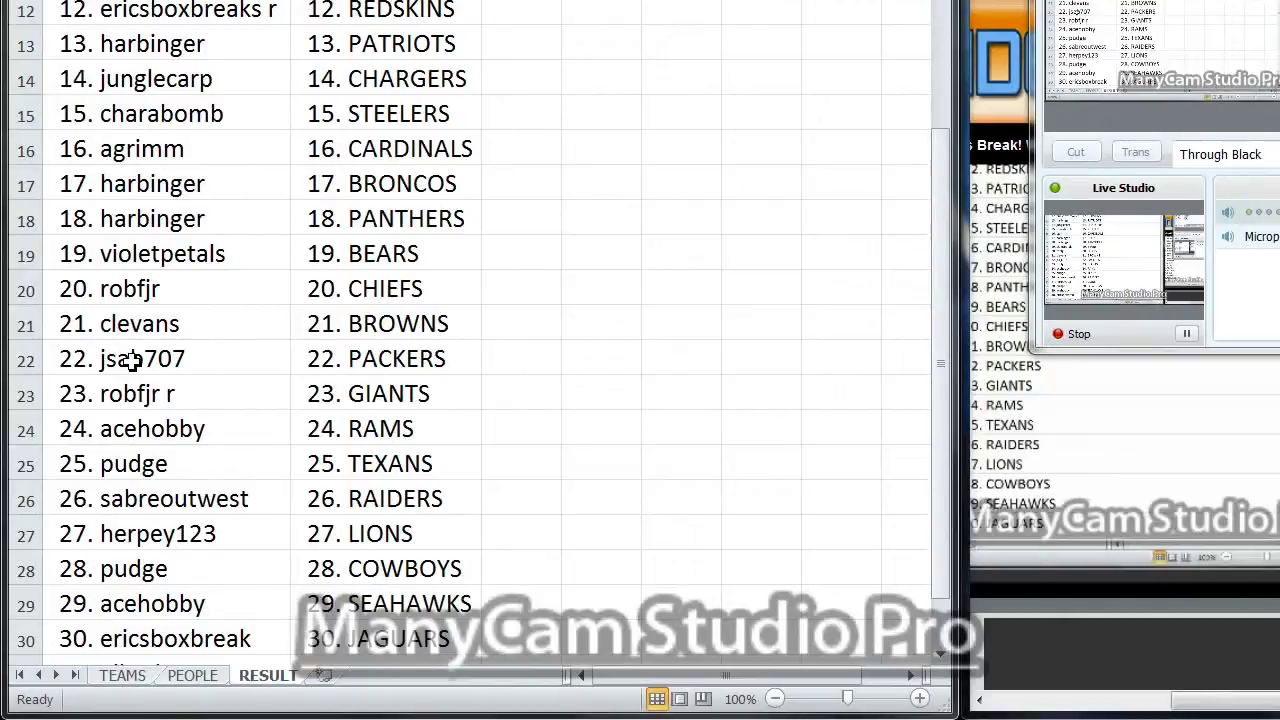
pyautogui.scroll(-1, 133, 361)
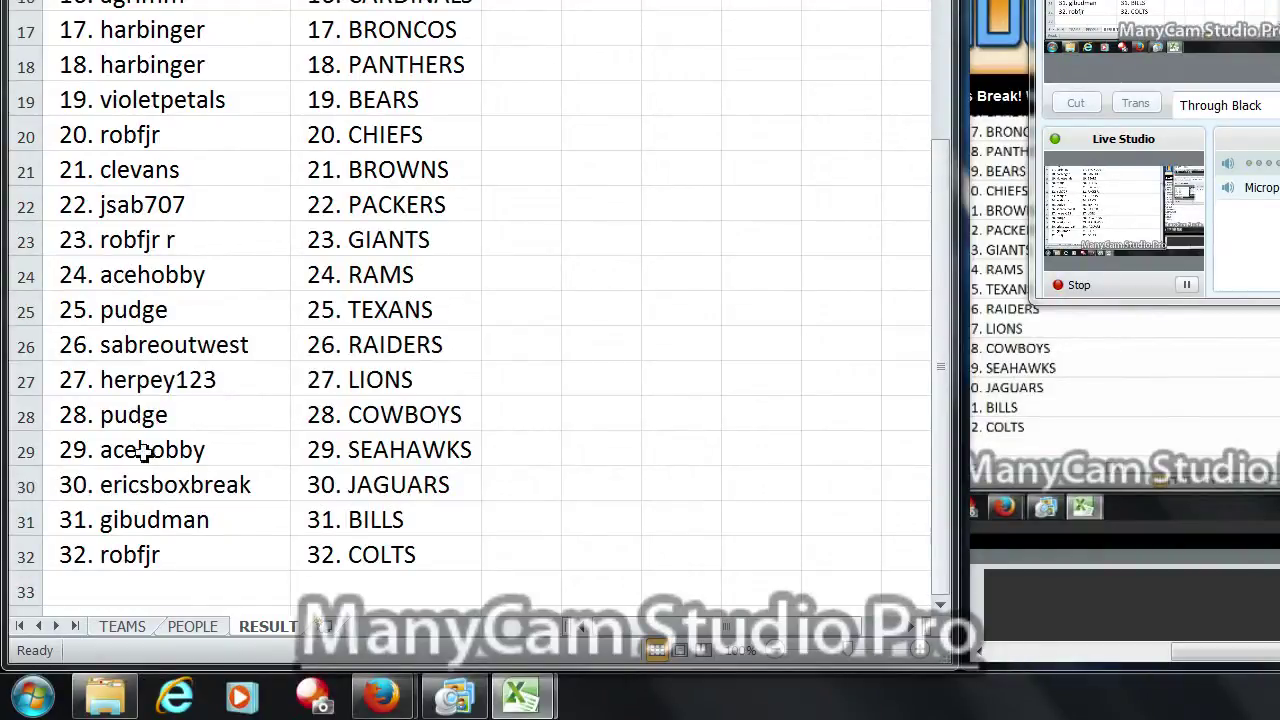
pyautogui.scroll(-1, 145, 452)
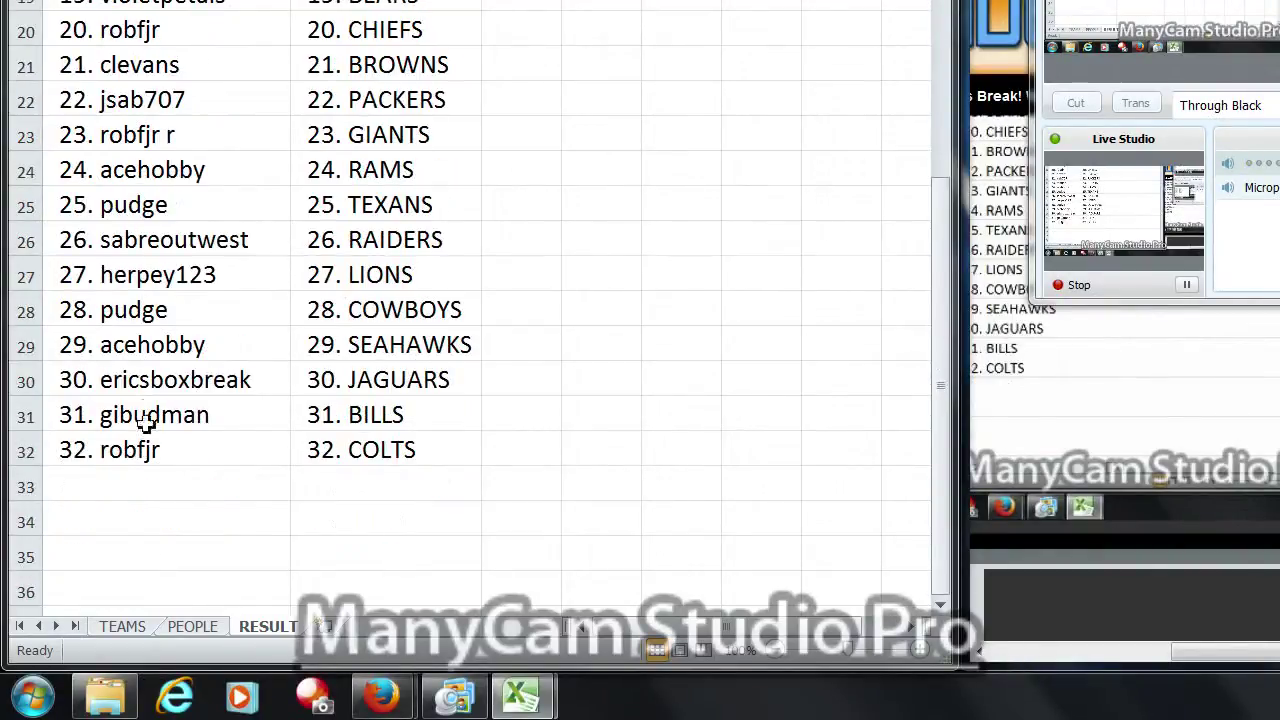